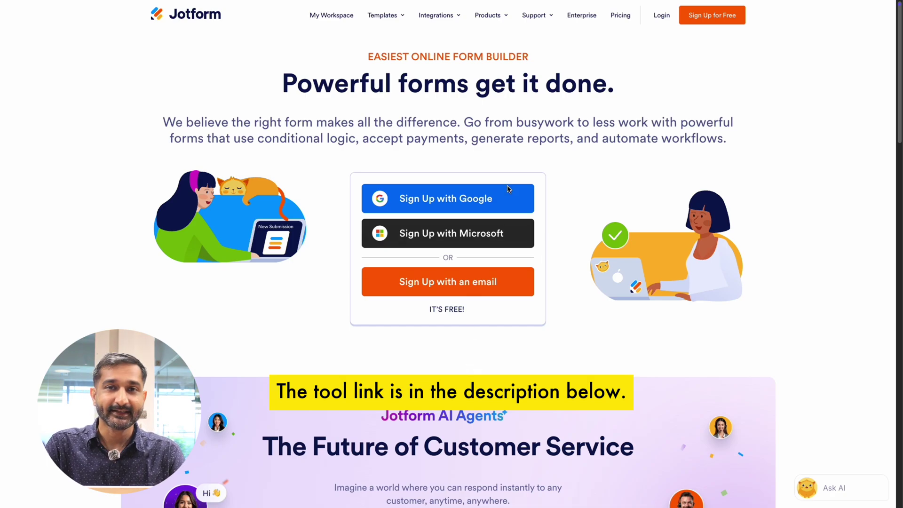
# Sign up, then create a new Classic form with all questions on one page from My Workspace.
pyautogui.click(694, 21)
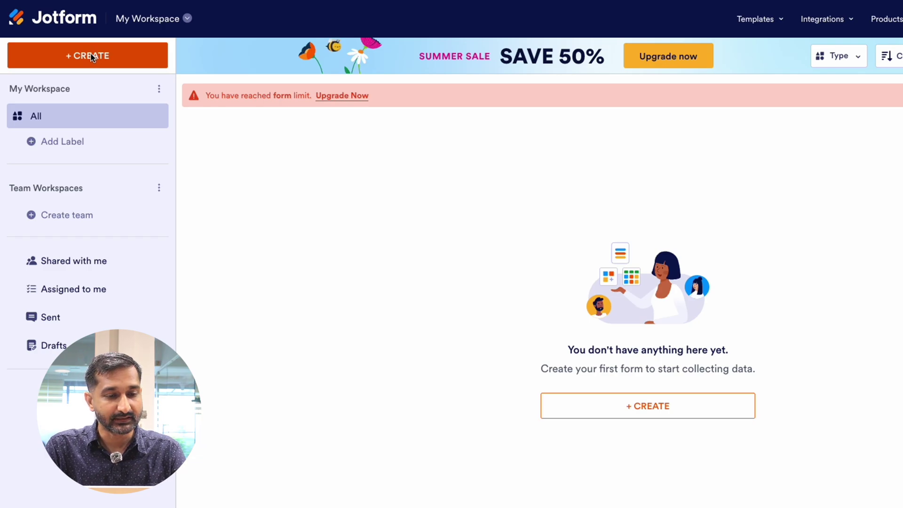
pyautogui.click(92, 57)
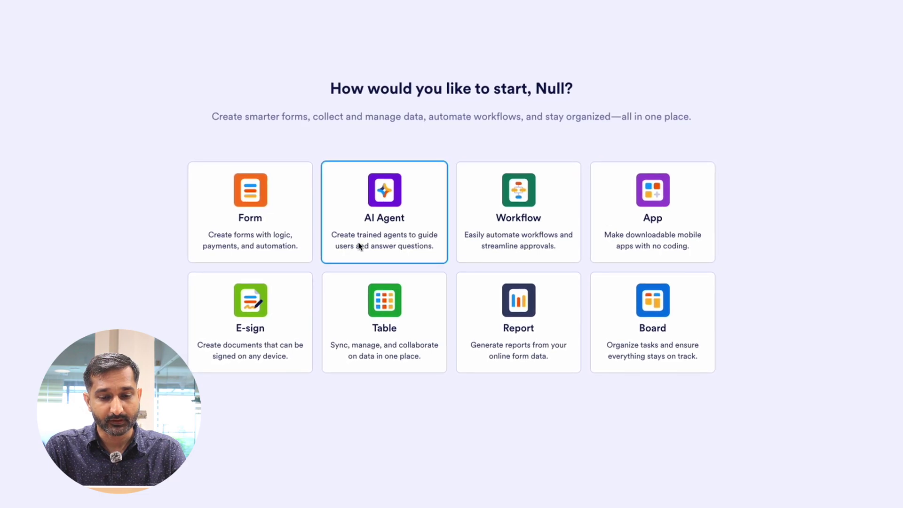
pyautogui.click(262, 233)
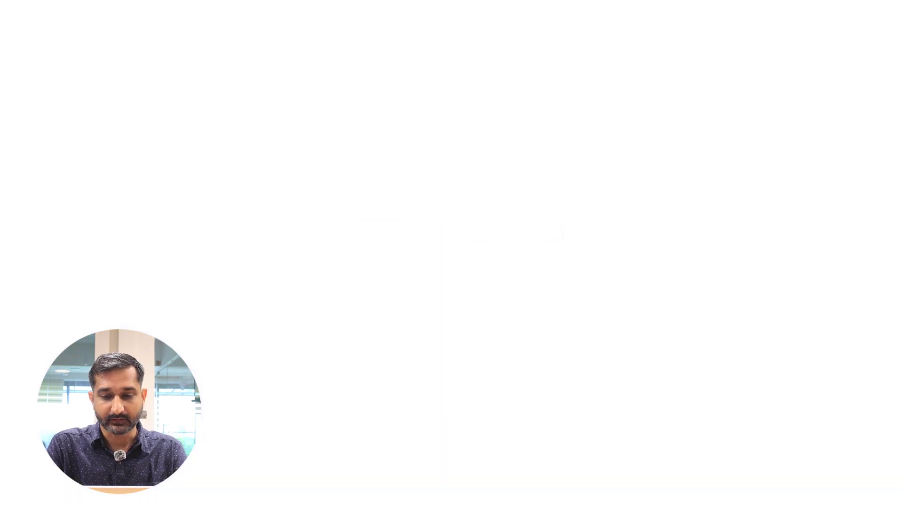
pyautogui.click(385, 232)
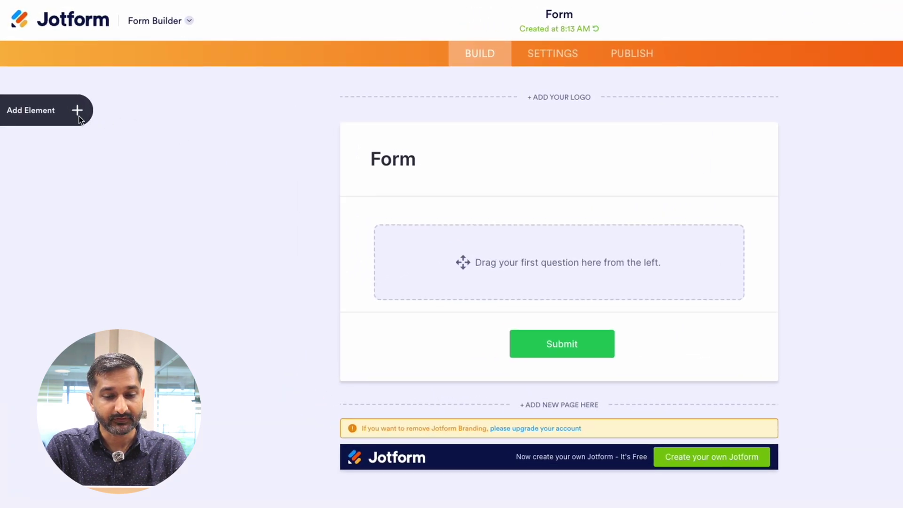
# Look through the Payments and Widgets elements, then drag a Full Name question onto the form.
pyautogui.click(77, 110)
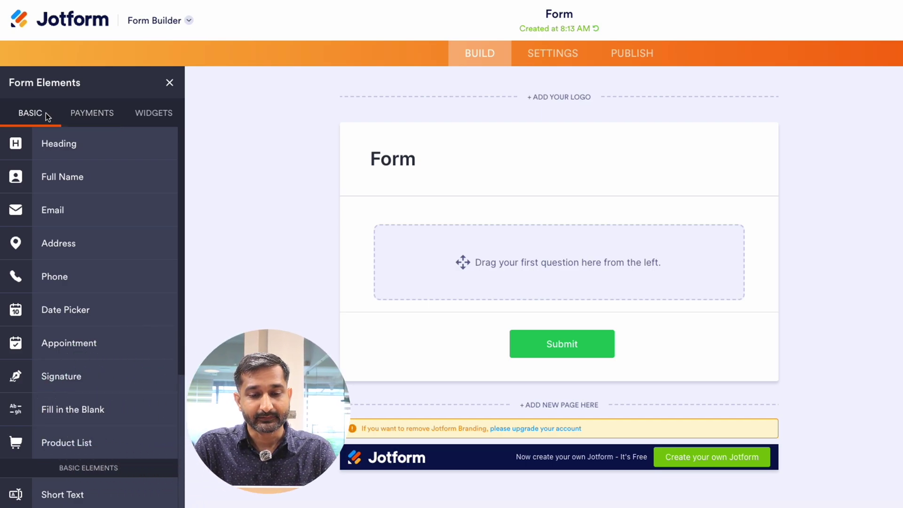
pyautogui.click(97, 111)
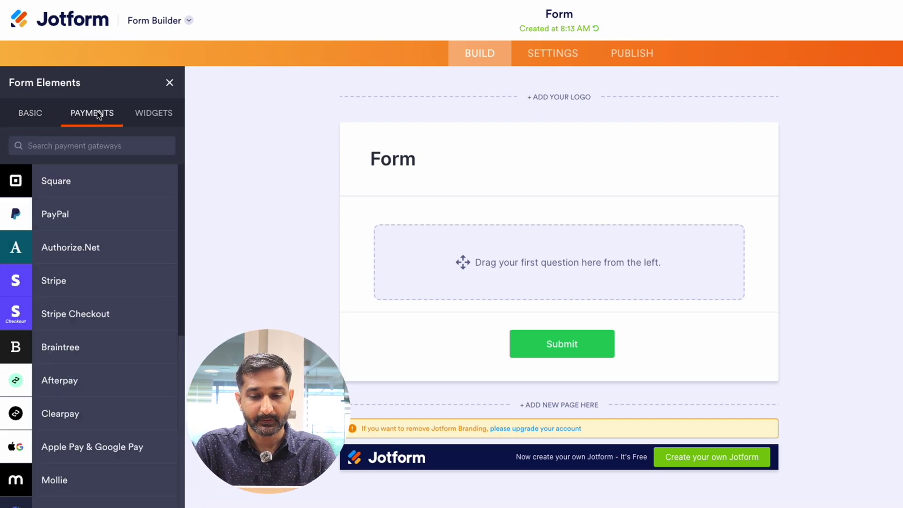
pyautogui.click(165, 112)
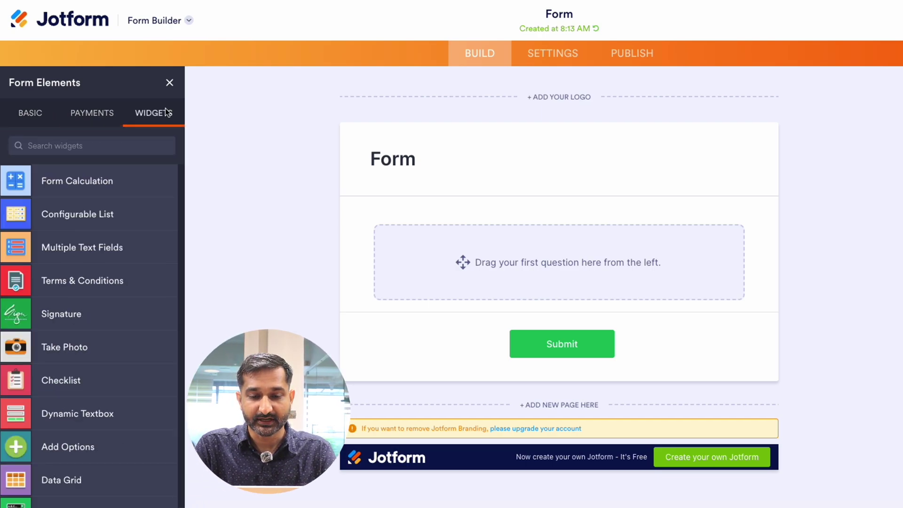
pyautogui.click(33, 116)
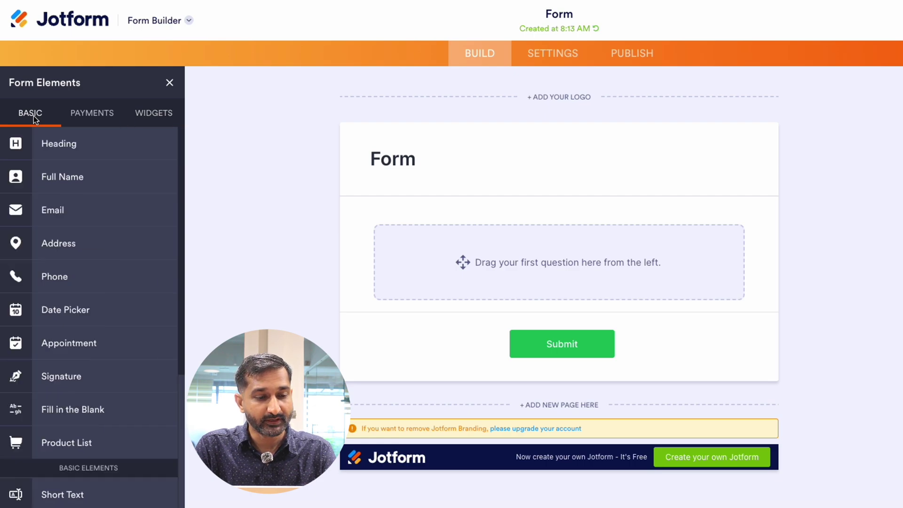
pyautogui.moveTo(56, 171); pyautogui.dragTo(452, 237)
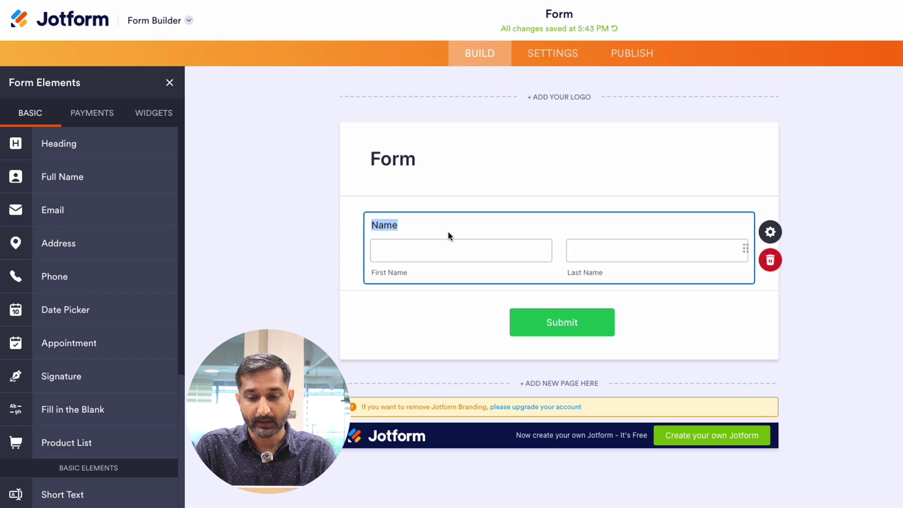
# Select the heading and Name question, and browse the Payments, Widgets and Basic elements again.
pyautogui.click(426, 190)
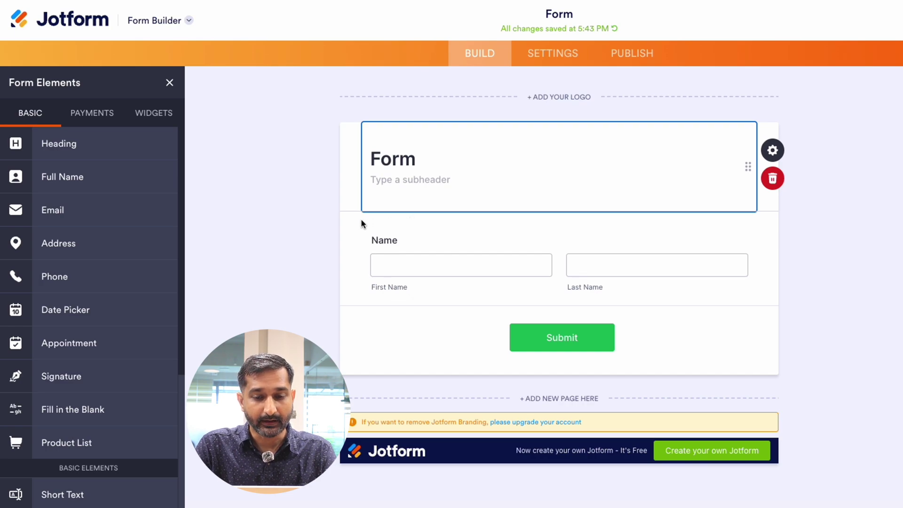
pyautogui.click(373, 259)
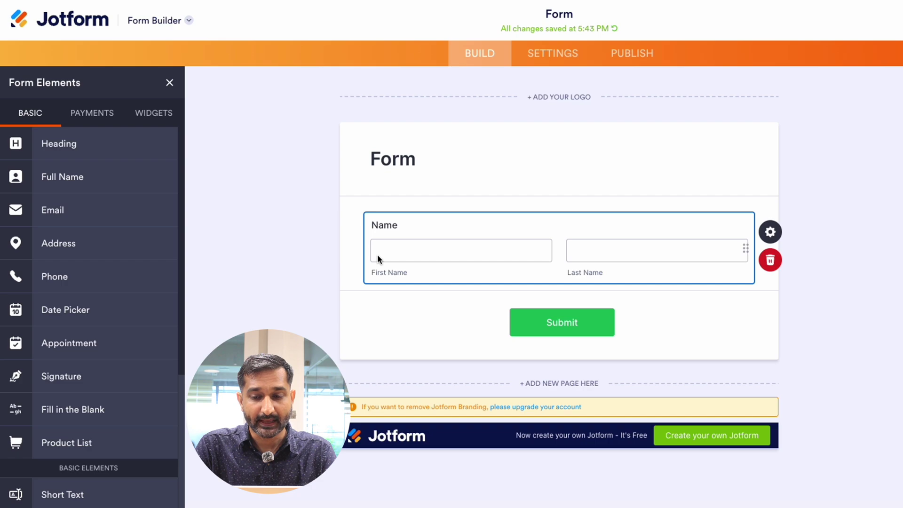
pyautogui.click(89, 113)
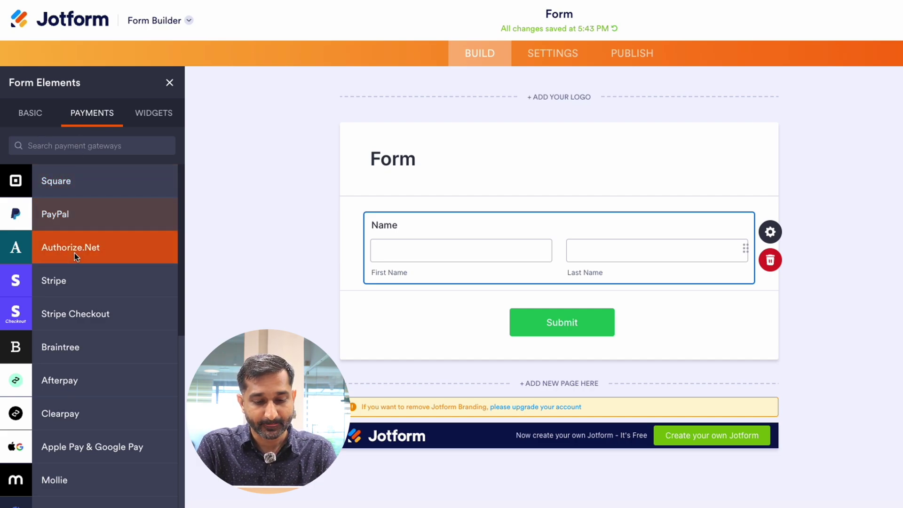
pyautogui.click(144, 117)
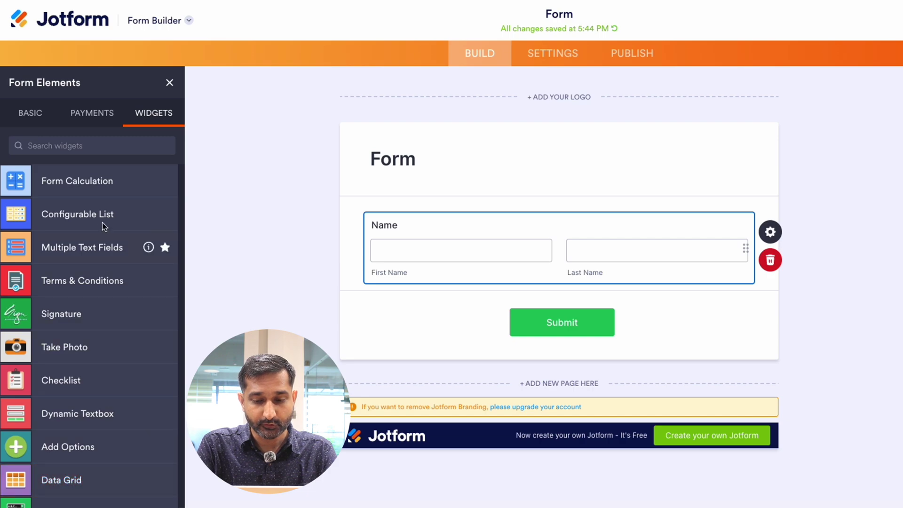
pyautogui.click(46, 111)
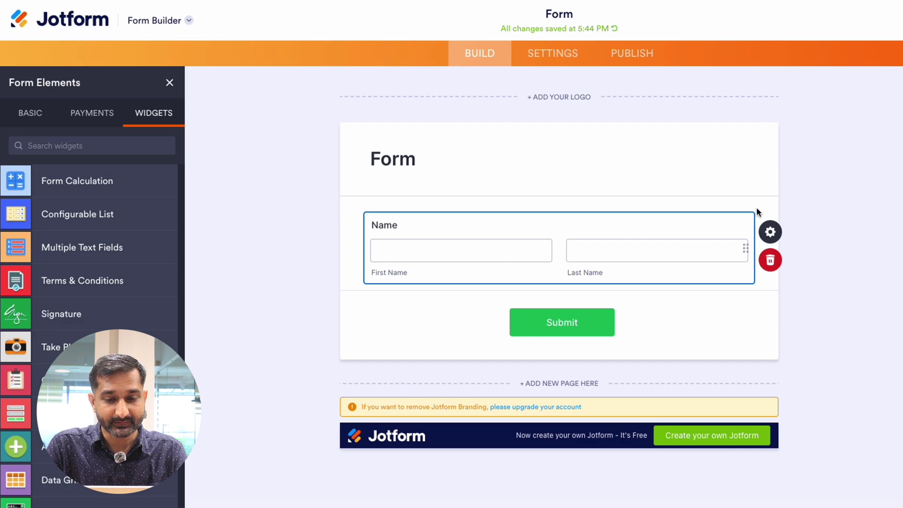
# Check the Name field's Middle Name, Prefix, Suffix and Advanced settings, then close its properties.
pyautogui.click(832, 330)
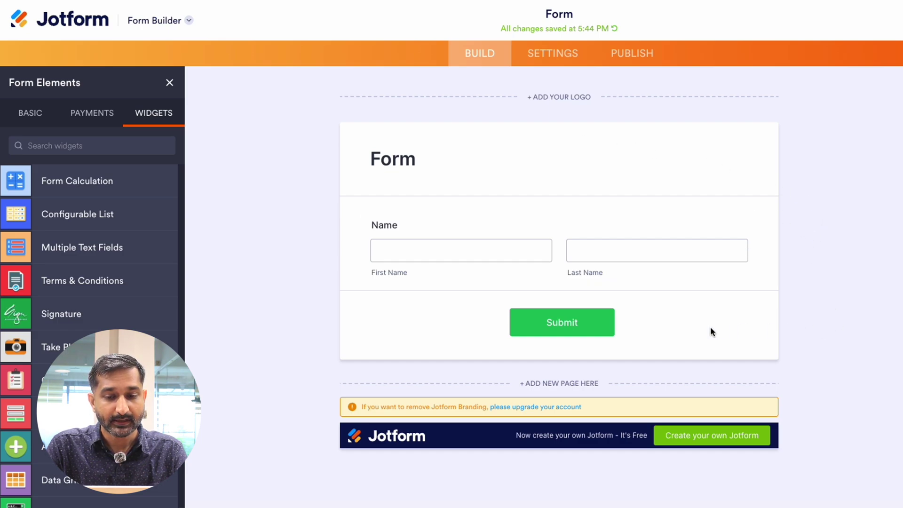
pyautogui.click(659, 252)
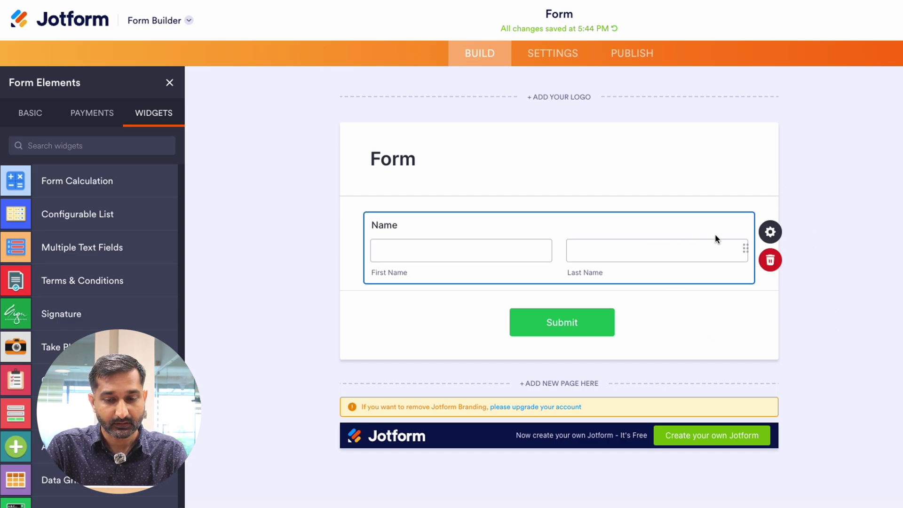
pyautogui.click(770, 234)
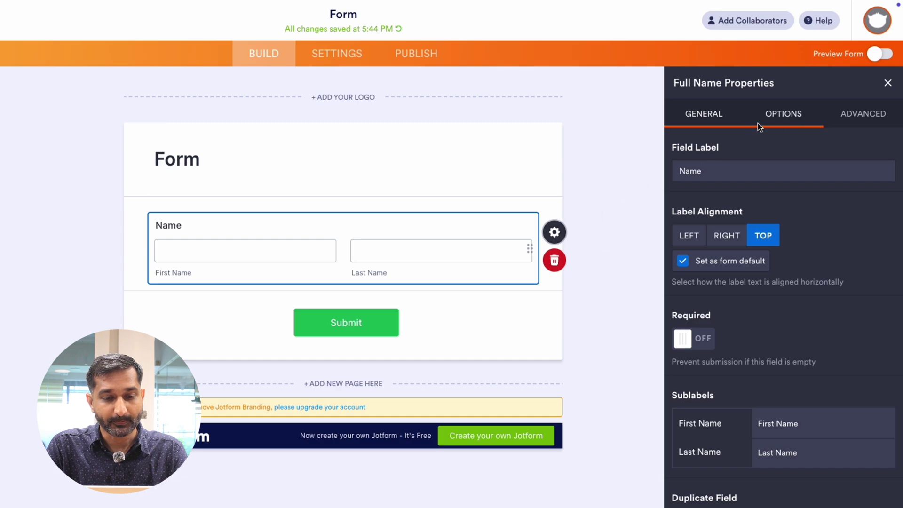
pyautogui.click(765, 123)
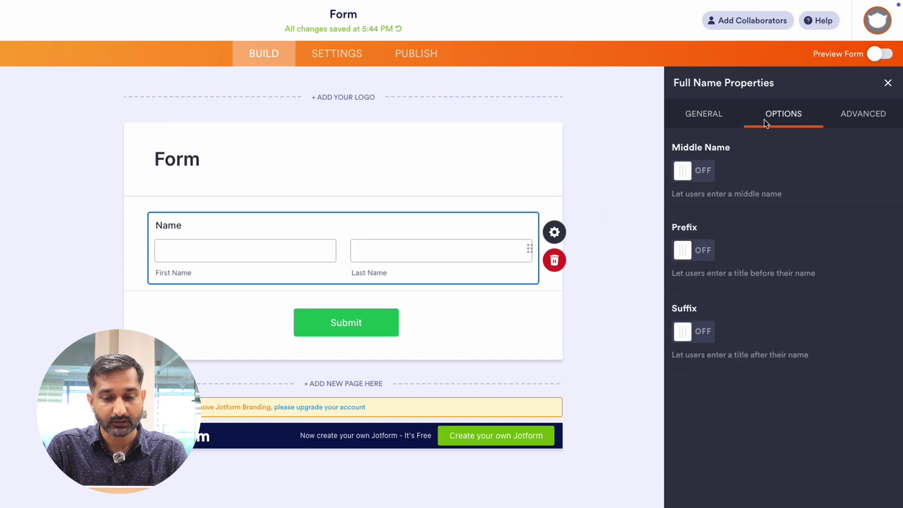
pyautogui.click(841, 118)
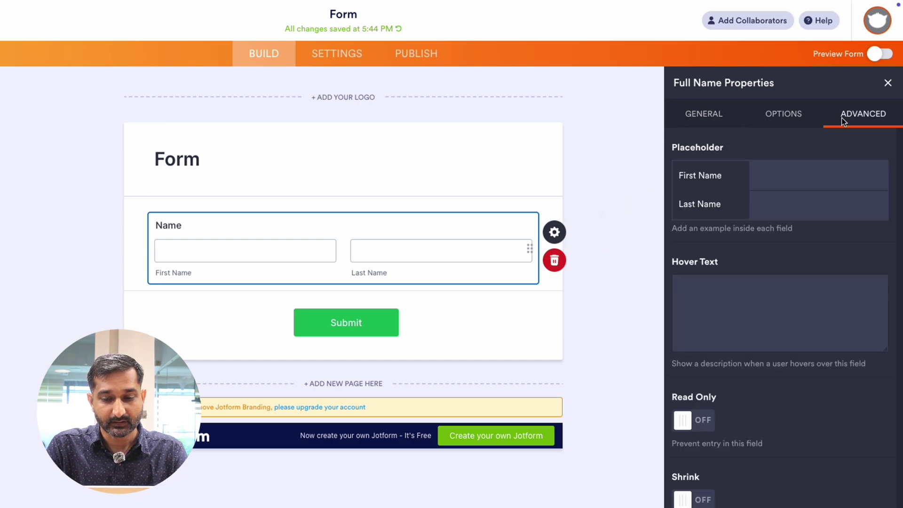
pyautogui.click(888, 85)
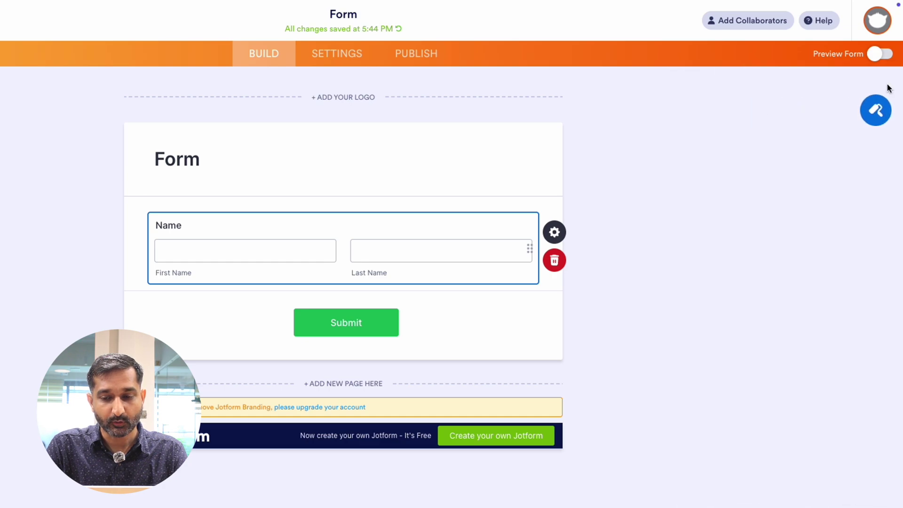
pyautogui.click(879, 55)
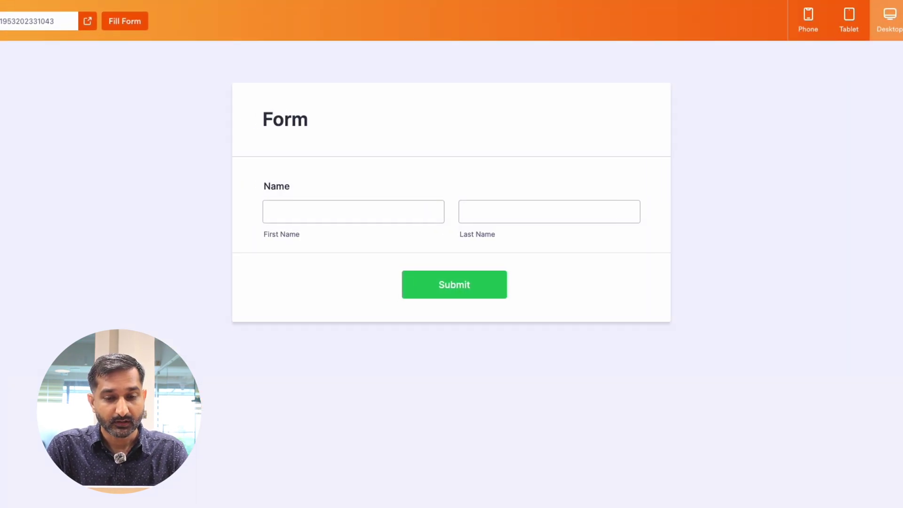
pyautogui.click(698, 21)
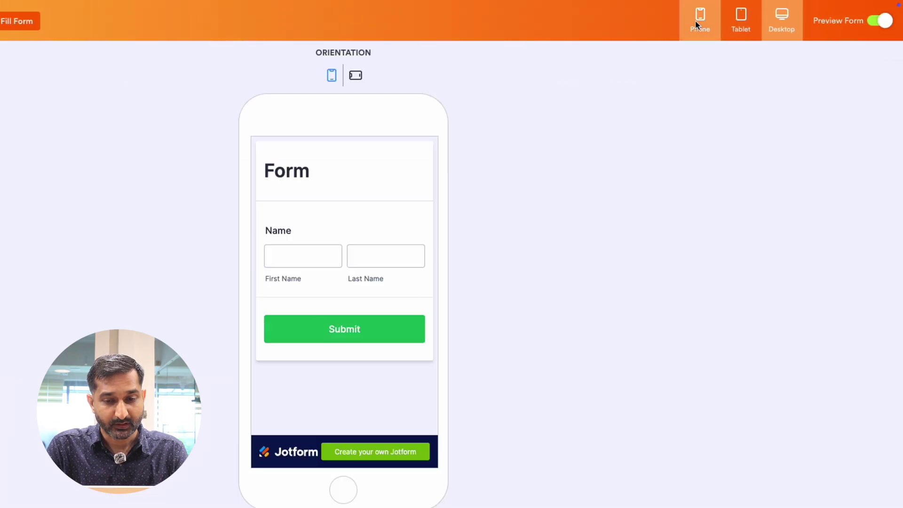
pyautogui.click(738, 18)
pyautogui.click(780, 19)
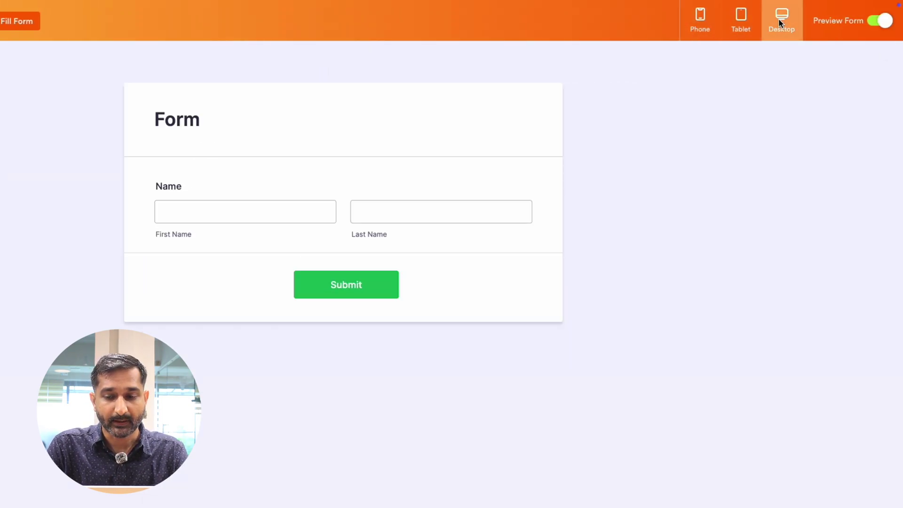
pyautogui.click(738, 20)
pyautogui.click(714, 17)
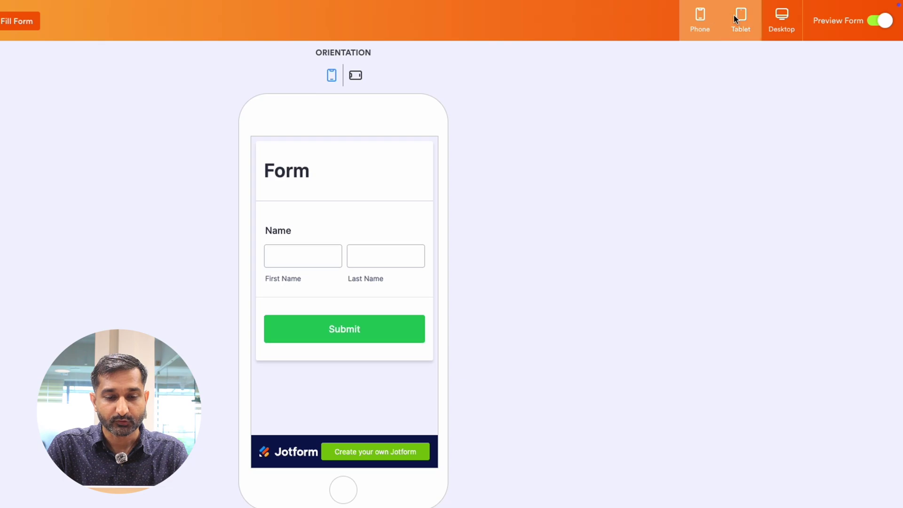
pyautogui.click(736, 18)
pyautogui.click(353, 75)
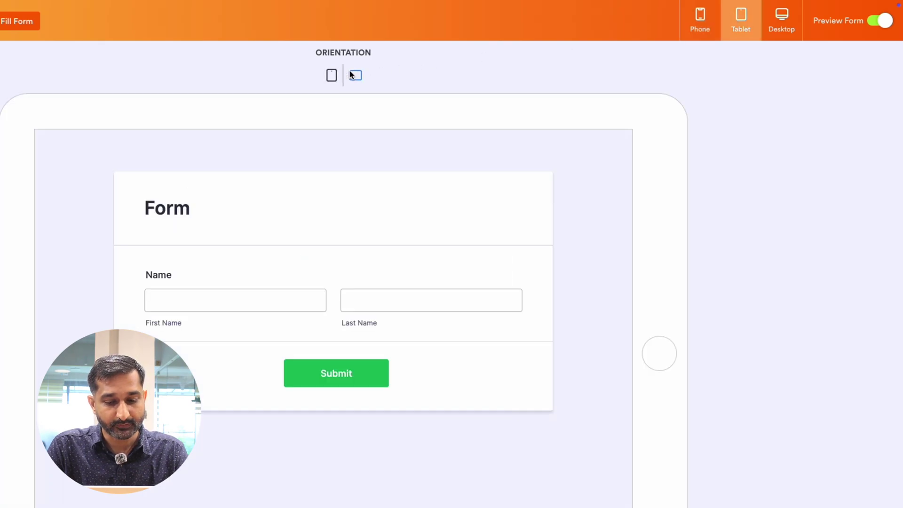
pyautogui.click(878, 21)
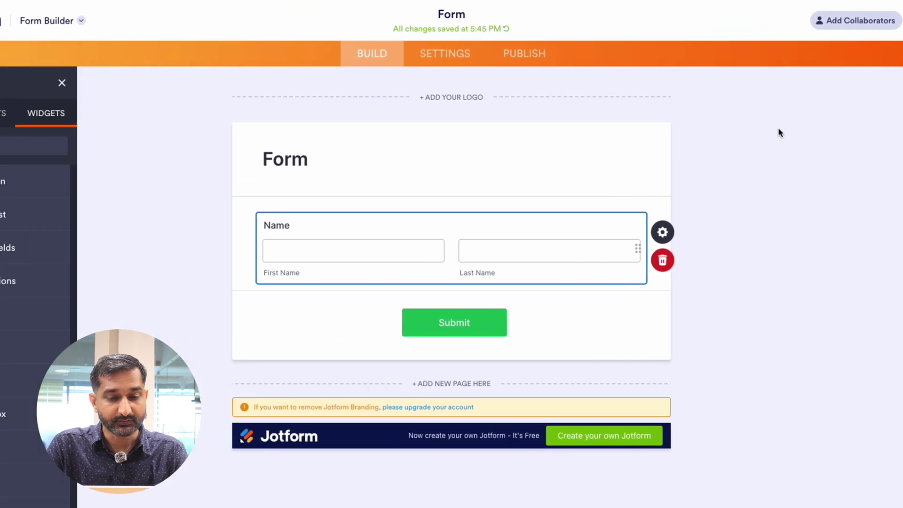
# Open the form's Publish options and start an empty Invite by Email invitation.
pyautogui.click(451, 99)
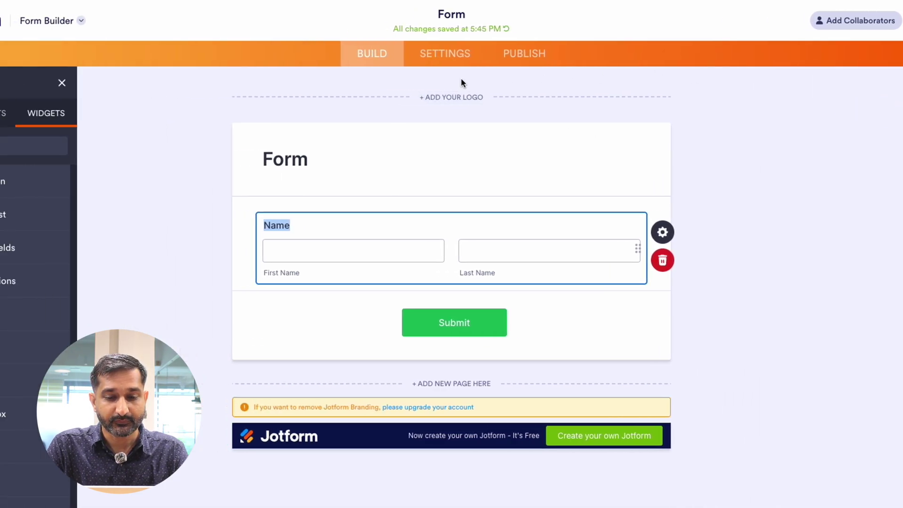
pyautogui.click(442, 52)
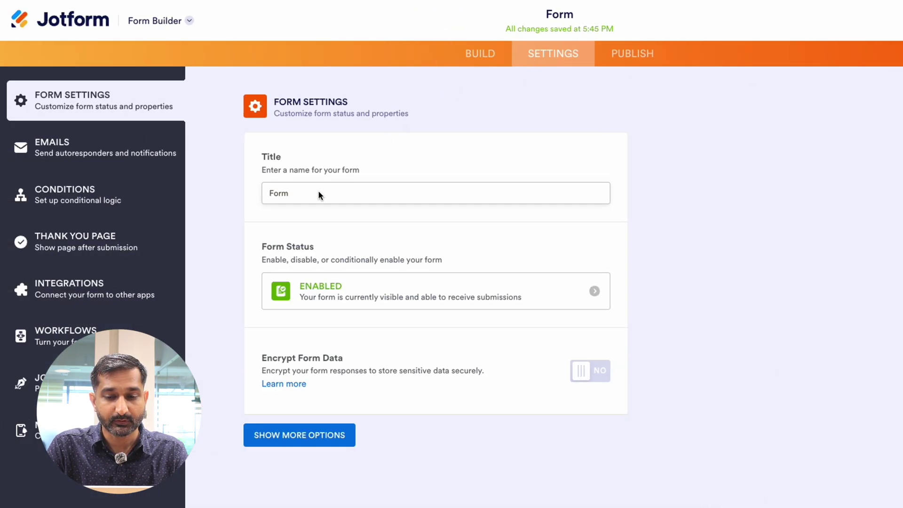
pyautogui.click(633, 57)
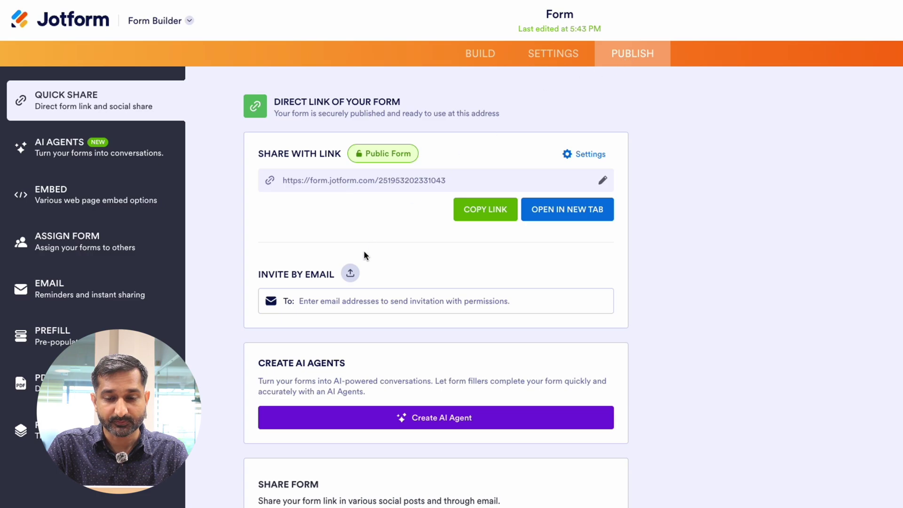
pyautogui.click(324, 303)
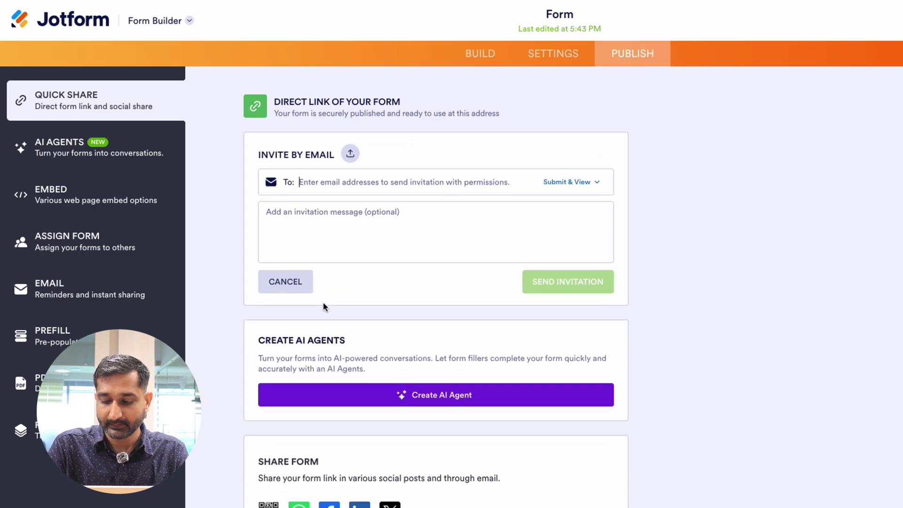
pyautogui.scroll(-3, 323, 296)
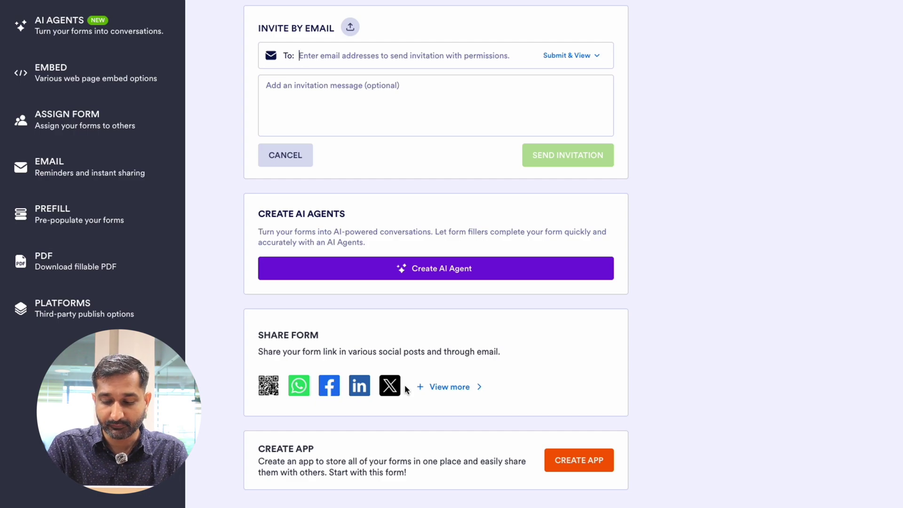
# Build the Liora Data Collection Assistant agent from the form and view its Train options.
pyautogui.click(425, 269)
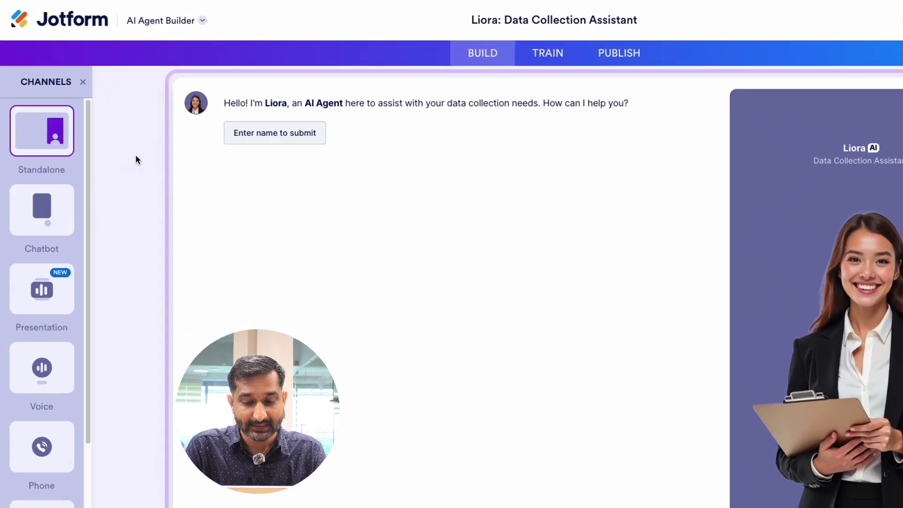
pyautogui.scroll(-5, 30, 393)
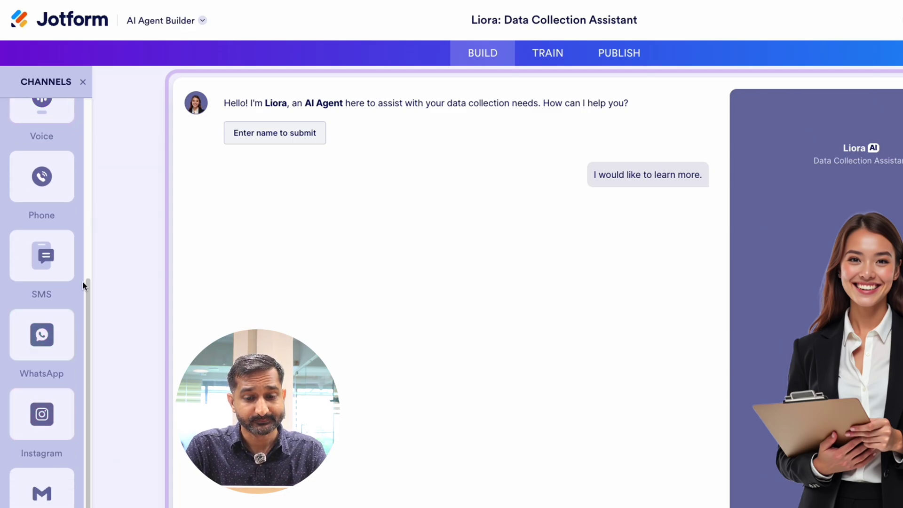
pyautogui.click(543, 54)
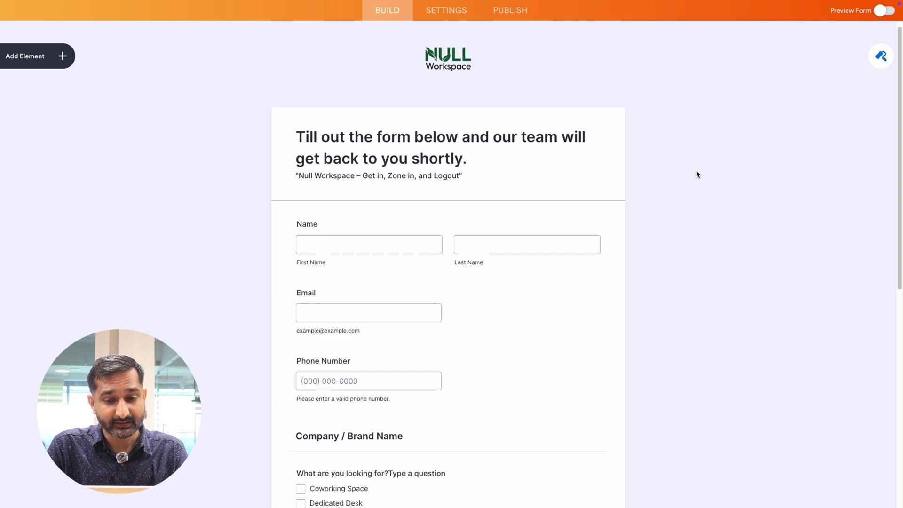
pyautogui.scroll(-1, 696, 174)
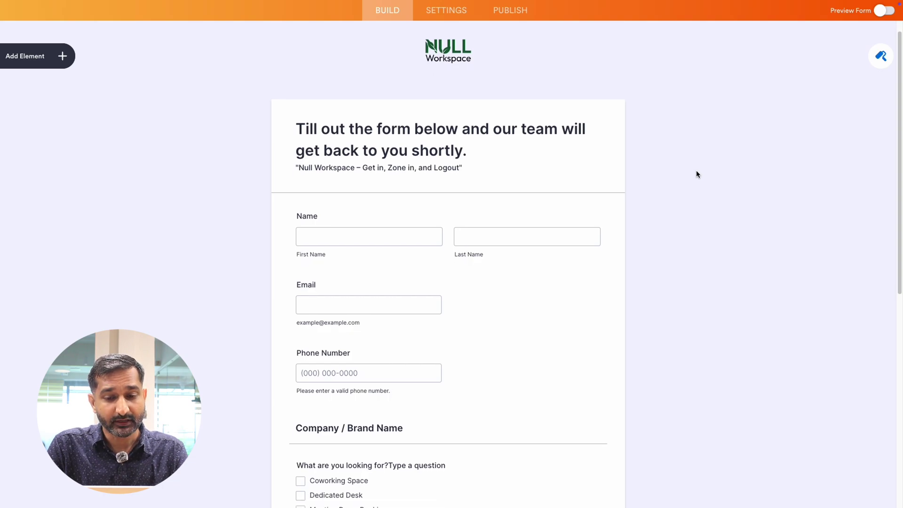
pyautogui.scroll(-1, 696, 174)
pyautogui.scroll(-2, 697, 174)
pyautogui.scroll(-2, 696, 174)
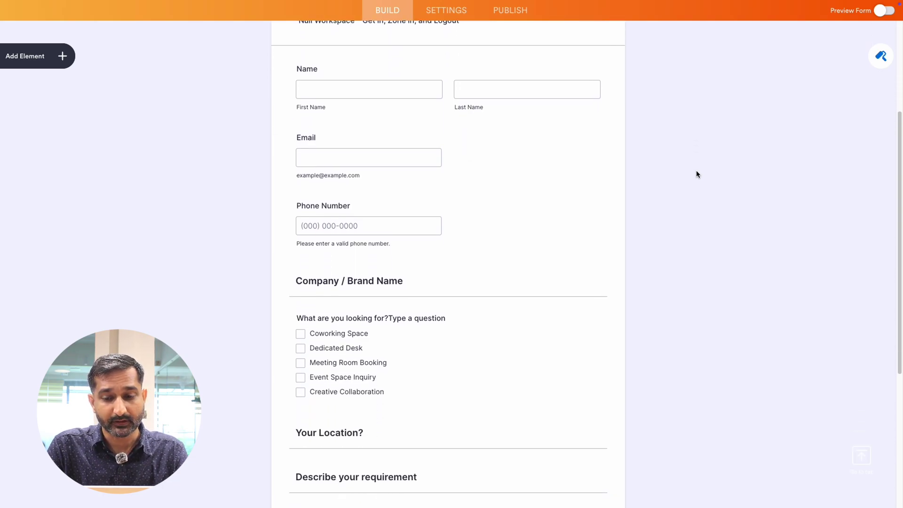
pyautogui.scroll(-3, 696, 174)
pyautogui.scroll(-2, 696, 174)
pyautogui.scroll(-4, 696, 174)
pyautogui.scroll(-2, 697, 174)
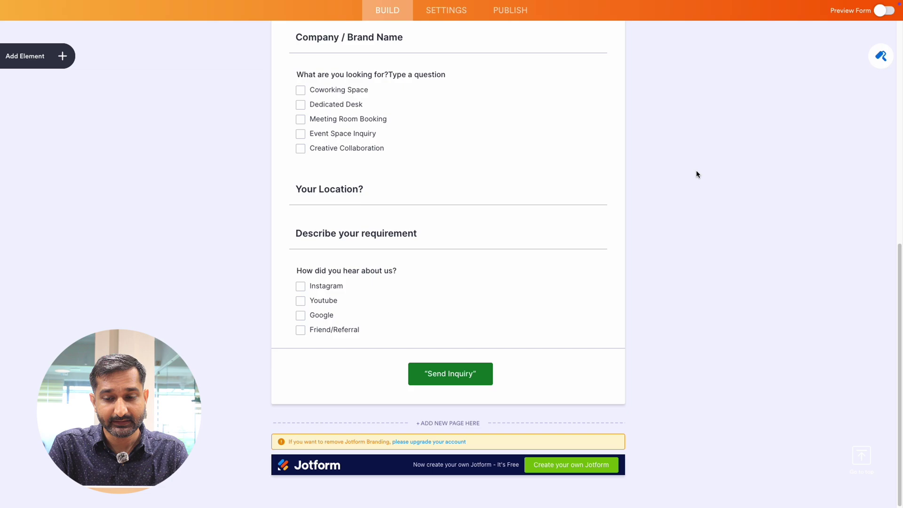